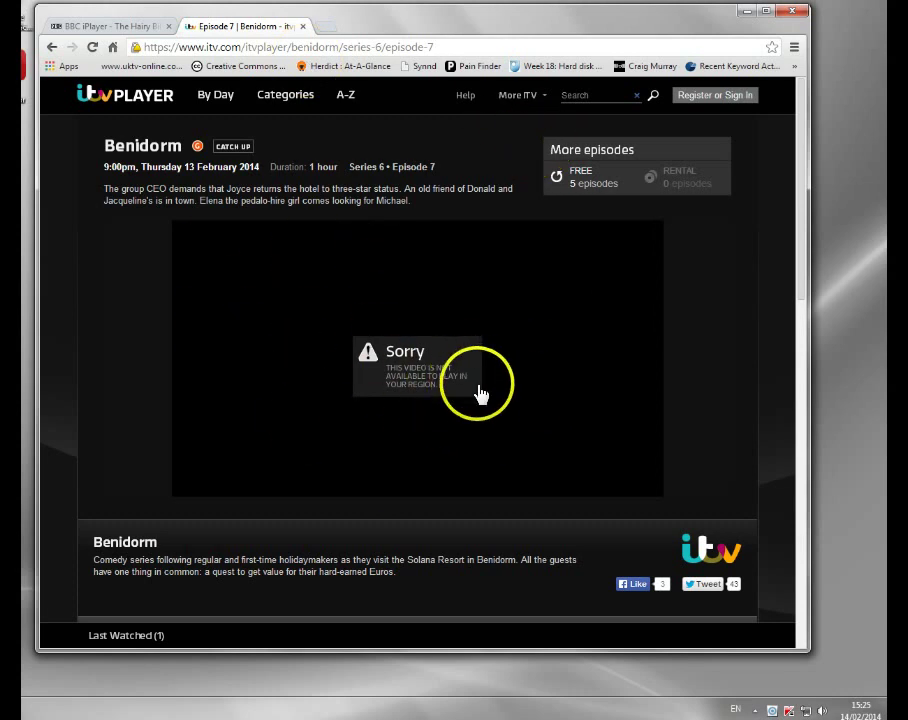
# - View the Hairy Bikers episode's UK-only playback notice in BBC iPlayer, then close that page
pyautogui.click(72, 26)
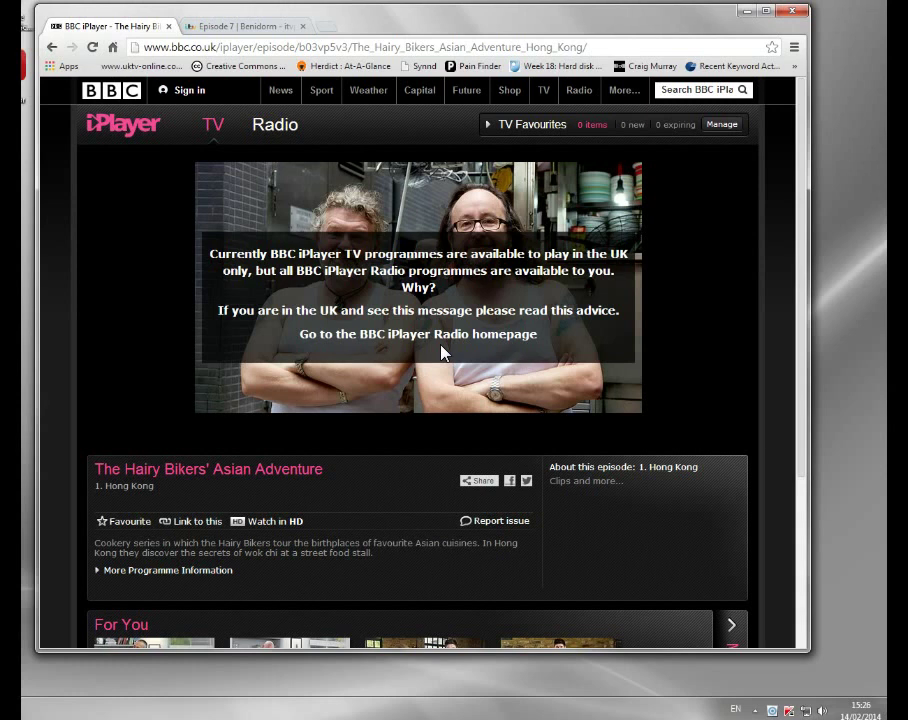
pyautogui.click(164, 30)
pyautogui.click(121, 26)
# - Close Chrome and launch Identity Cloaker from the hidden tray icons
pyautogui.click(170, 25)
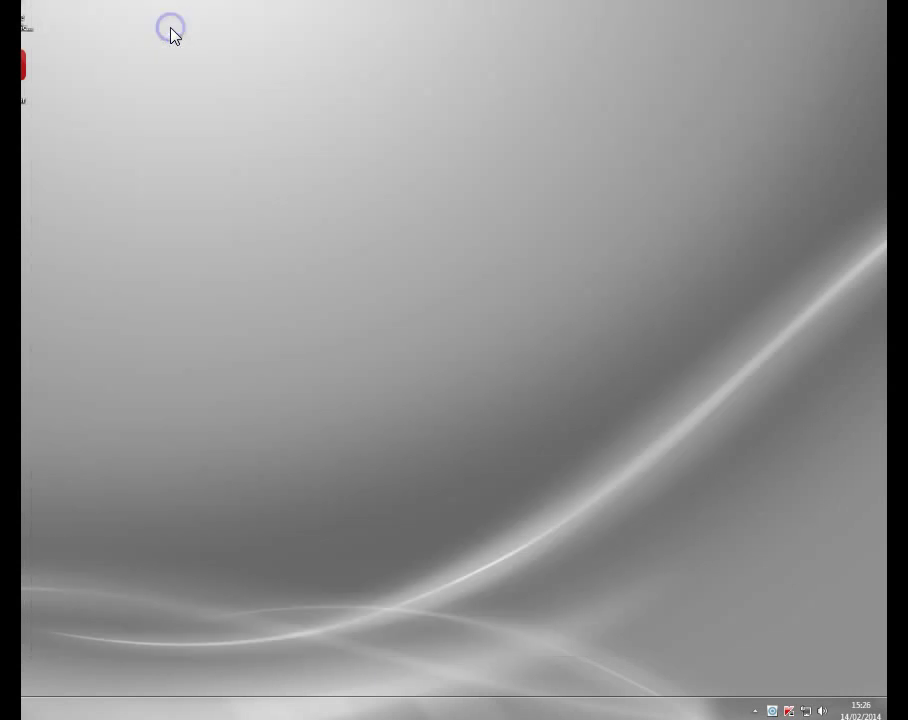
pyautogui.click(755, 711)
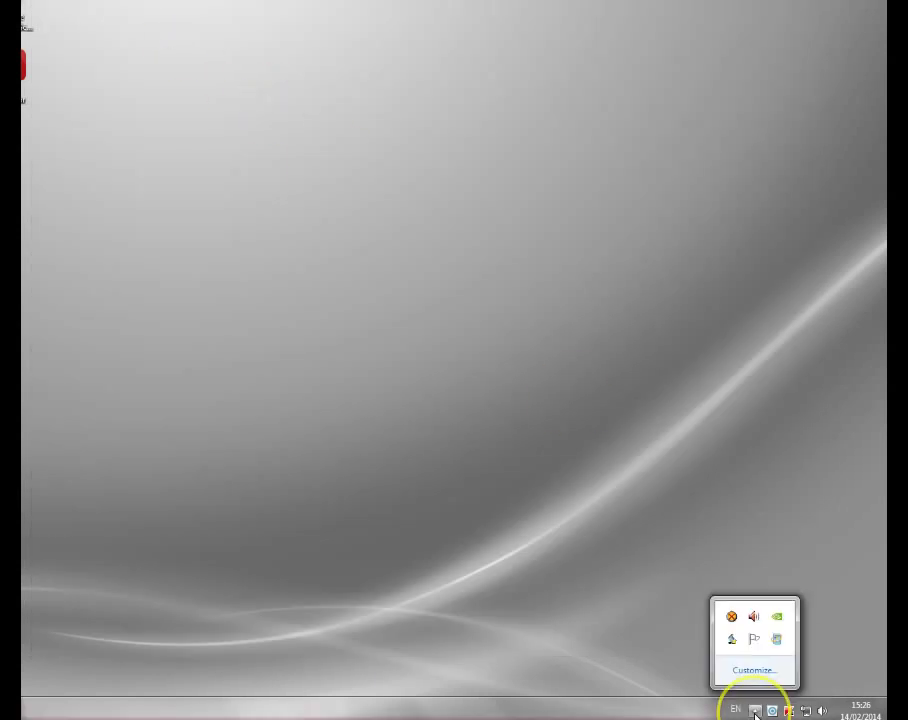
pyautogui.doubleClick(733, 618)
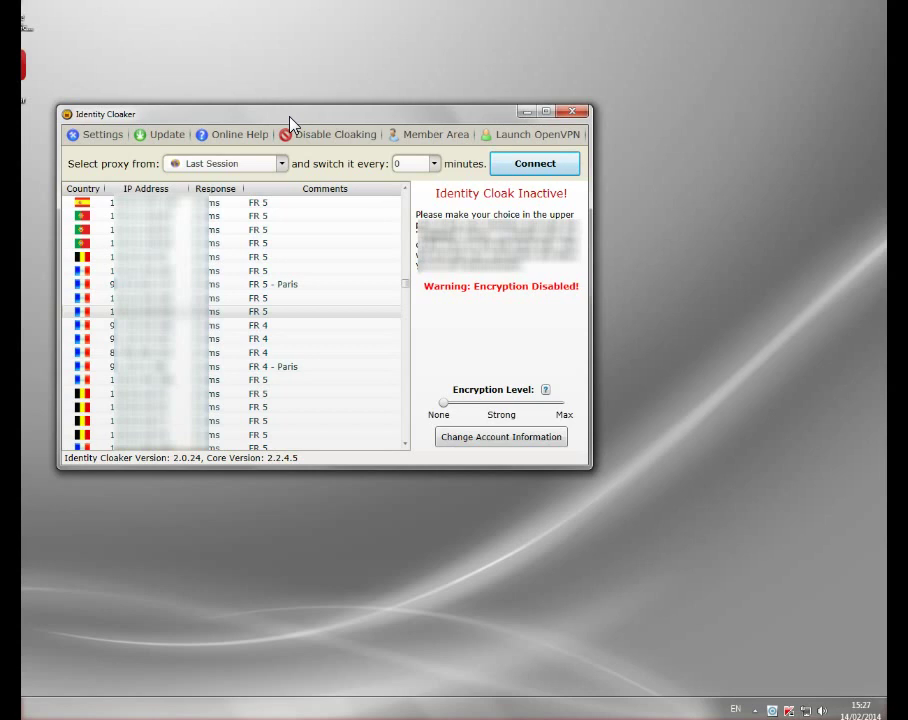
# - Scroll the proxy list down to the UK servers and select a UK 8 entry
pyautogui.click(406, 288)
pyautogui.moveTo(406, 288); pyautogui.dragTo(409, 420)
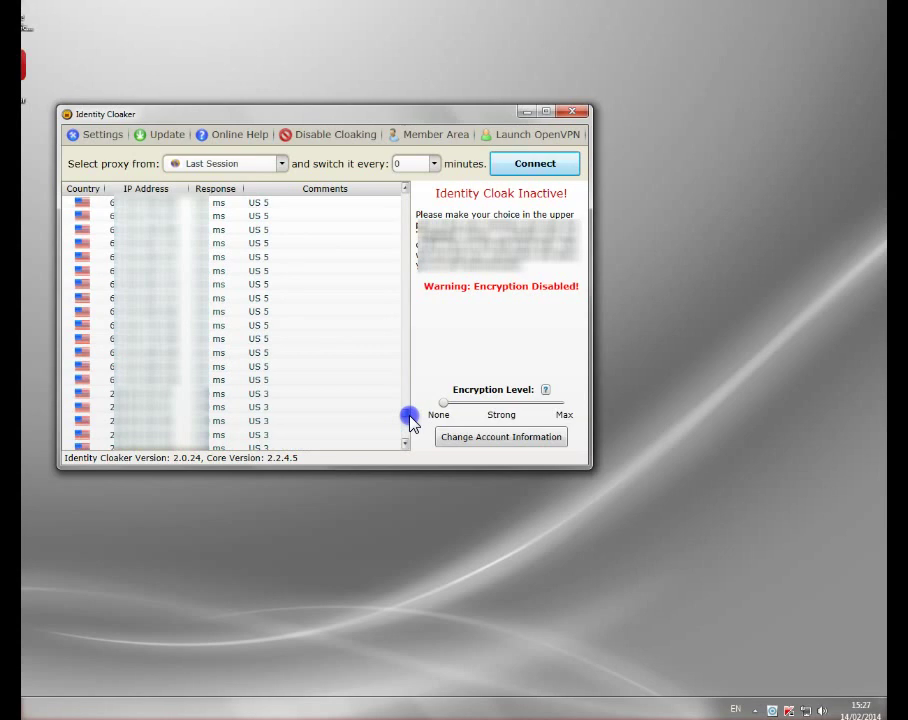
pyautogui.moveTo(411, 420); pyautogui.dragTo(410, 420)
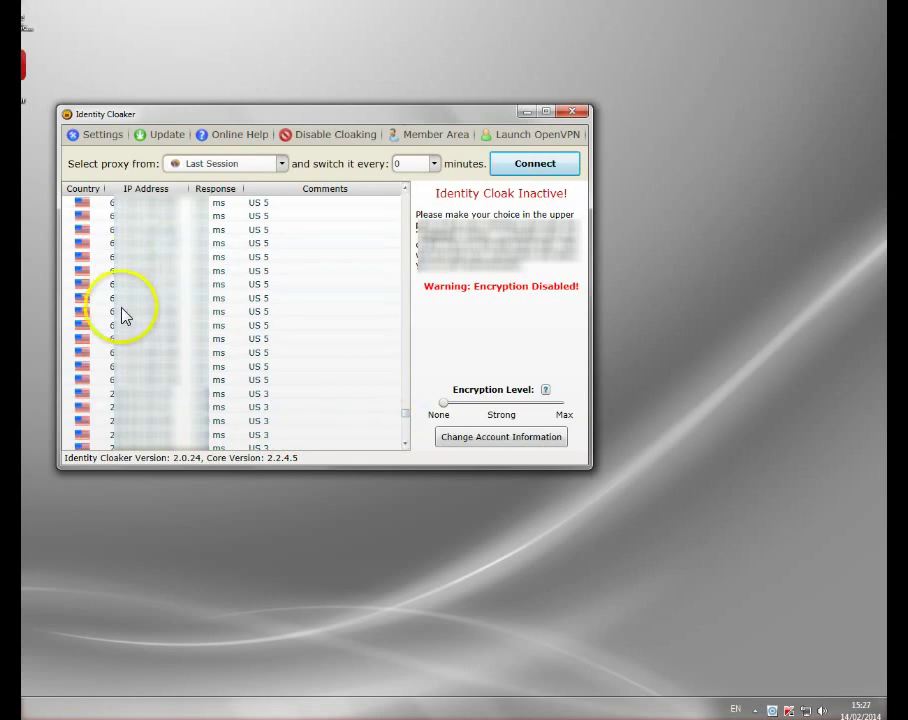
pyautogui.moveTo(404, 413); pyautogui.dragTo(395, 271)
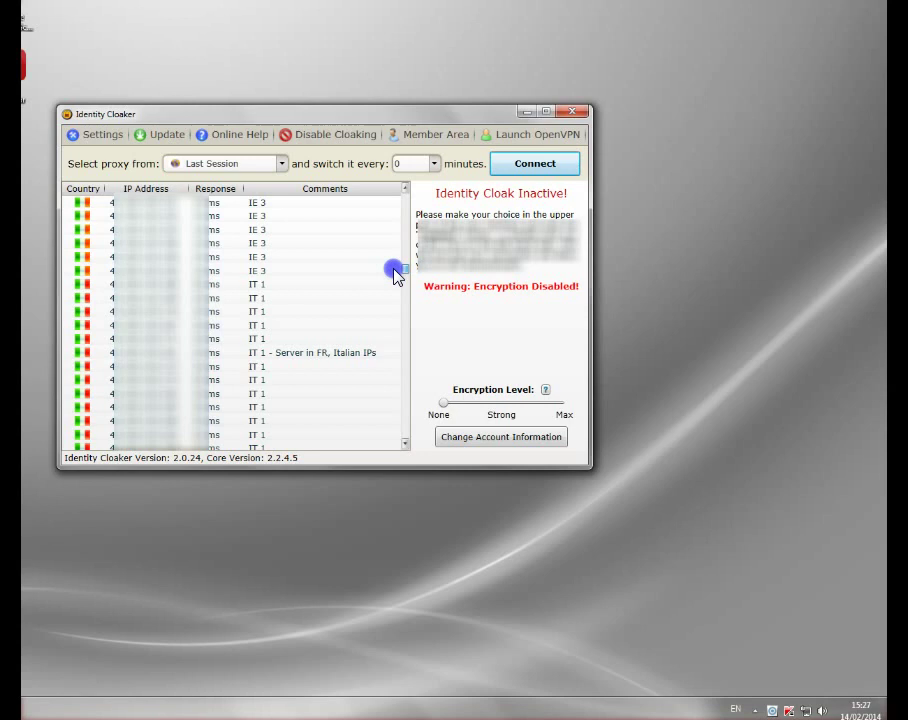
pyautogui.moveTo(395, 271); pyautogui.dragTo(393, 219)
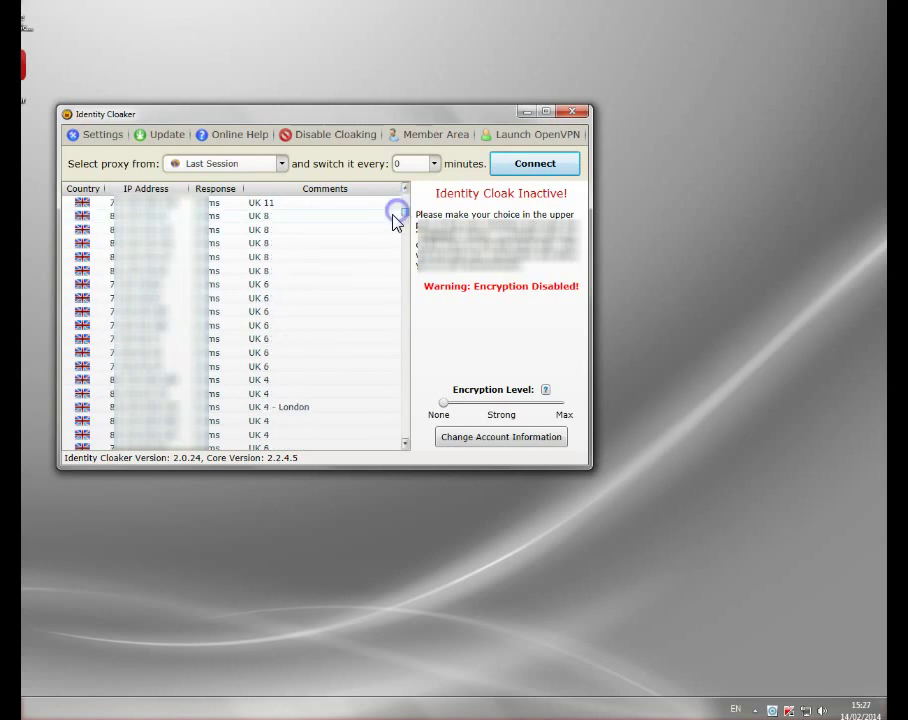
pyautogui.click(117, 270)
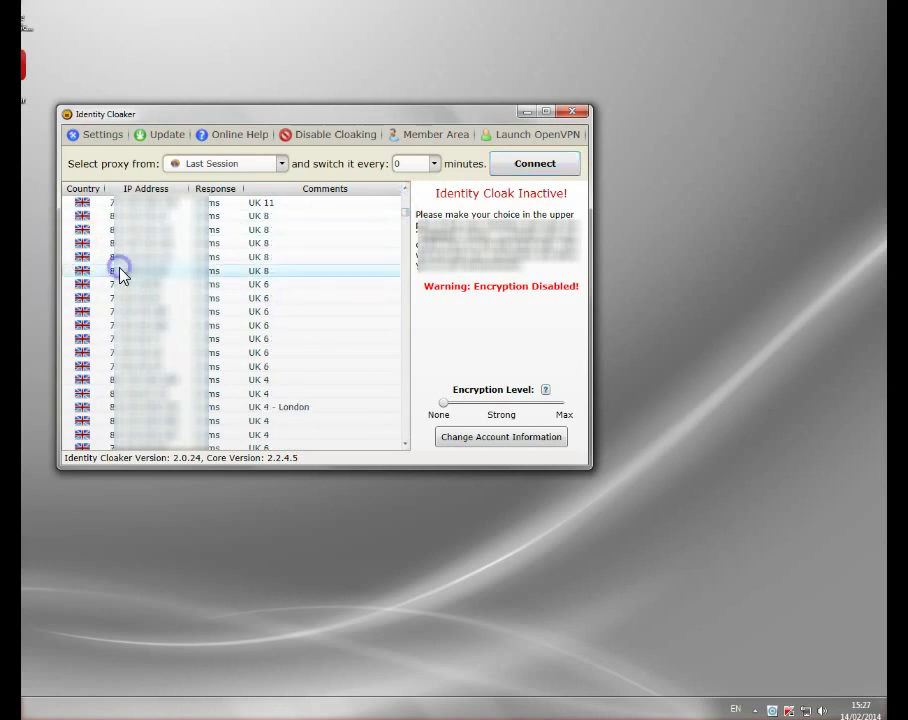
# - Connect through the UK 8 proxy and minimize the Identity Cloaker window
pyautogui.click(541, 168)
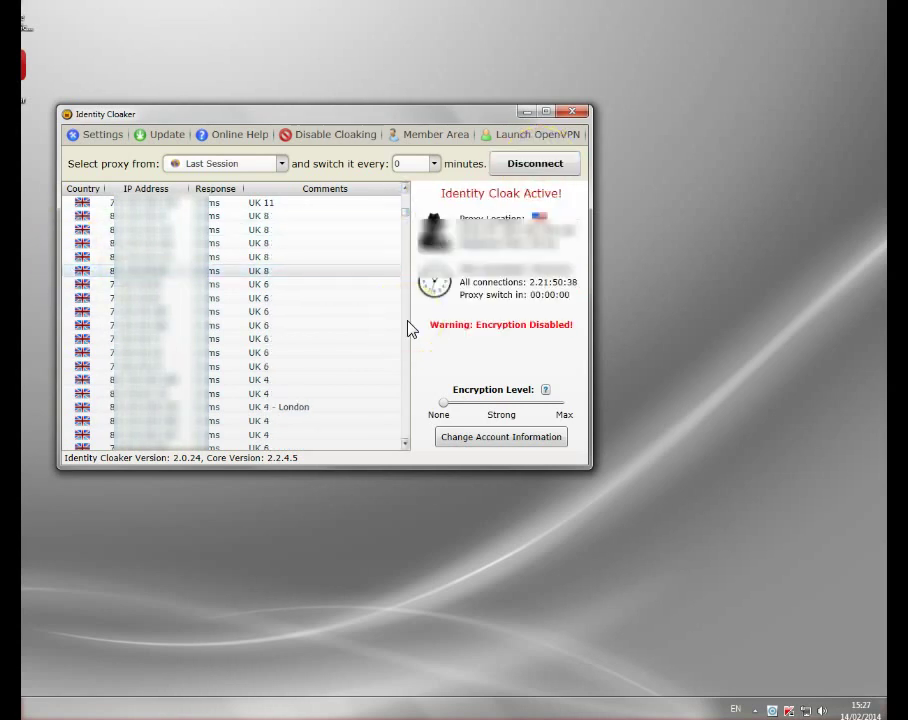
pyautogui.click(170, 271)
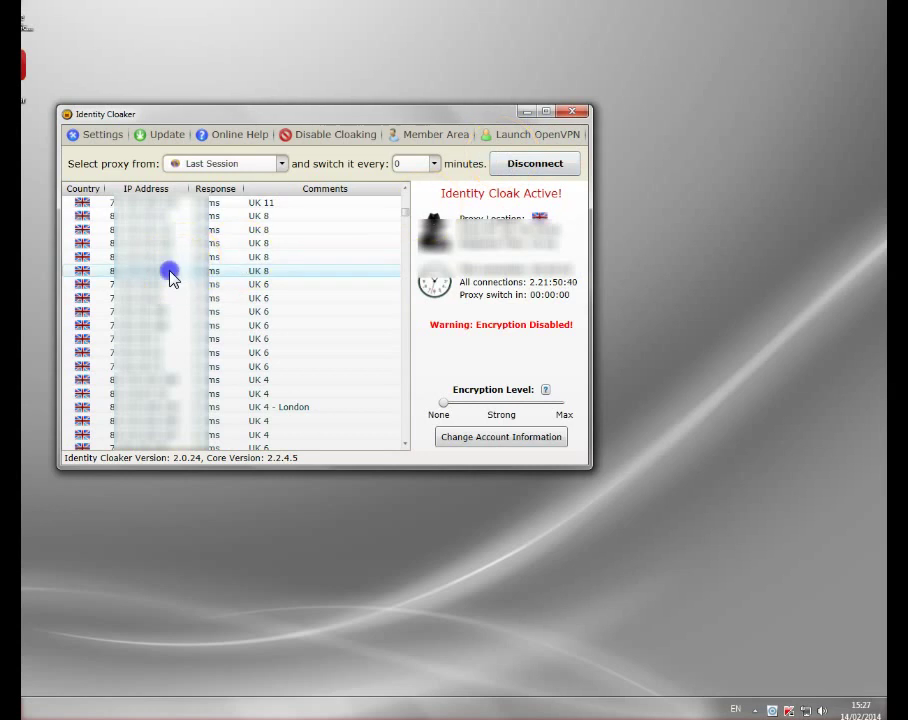
pyautogui.click(528, 112)
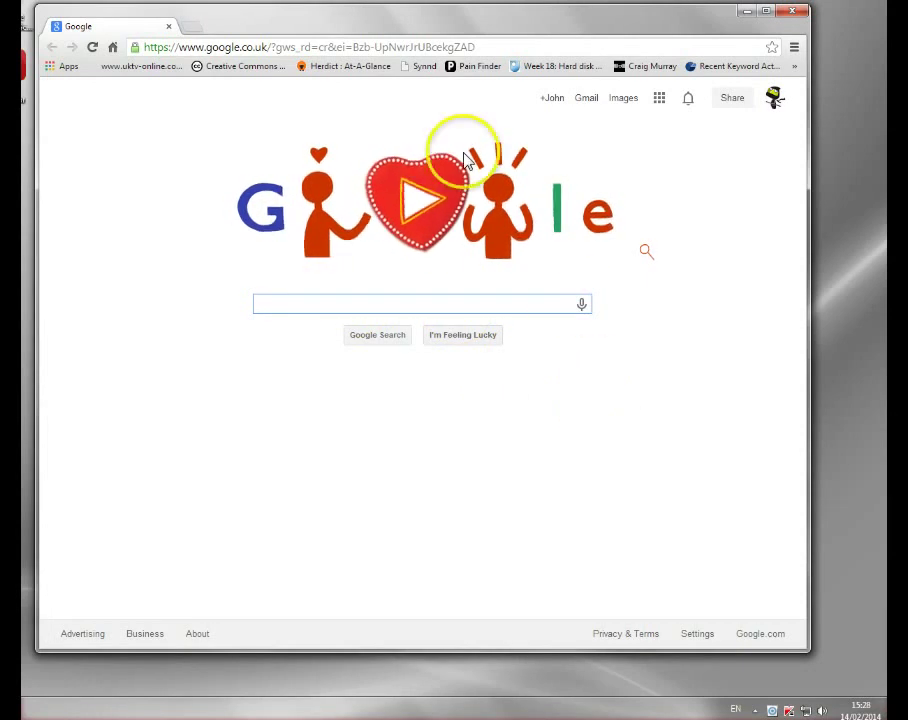
pyautogui.click(210, 50)
pyautogui.write('ww')
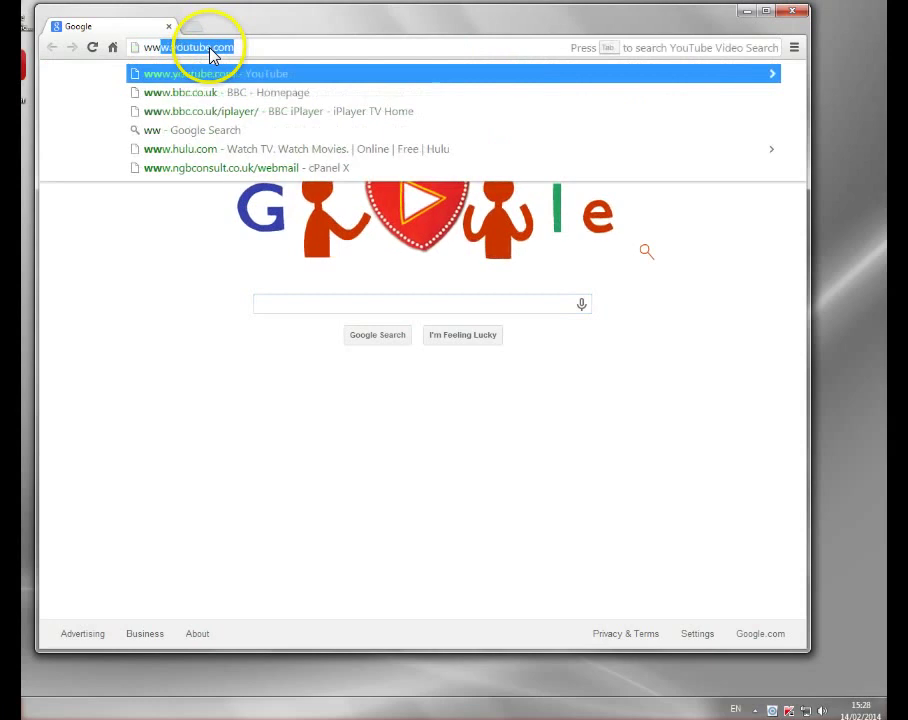
pyautogui.write('w.bb')
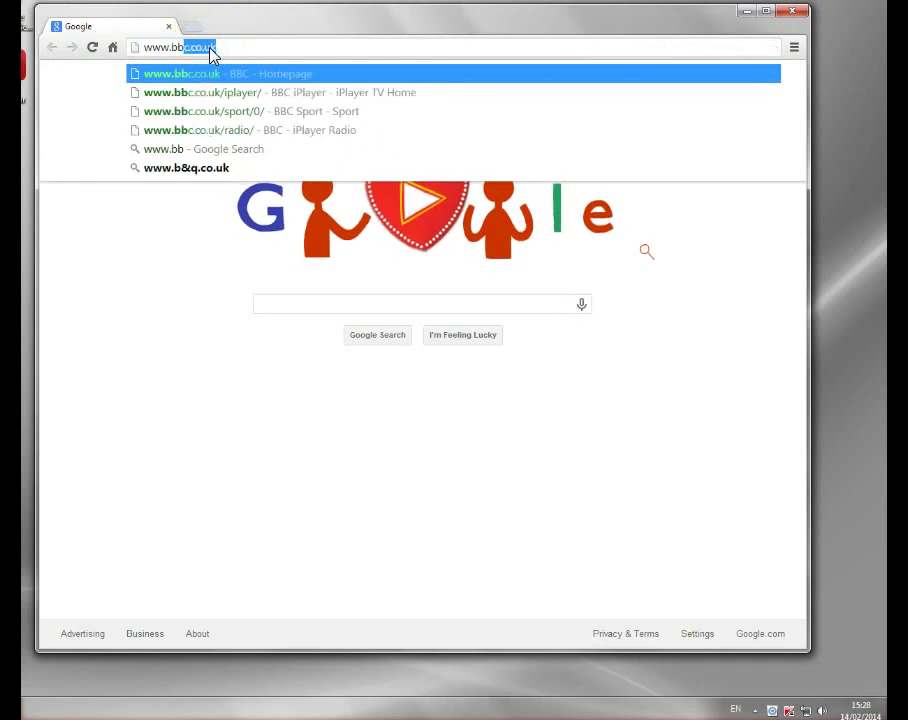
pyautogui.press('Down')
pyautogui.press('Return')
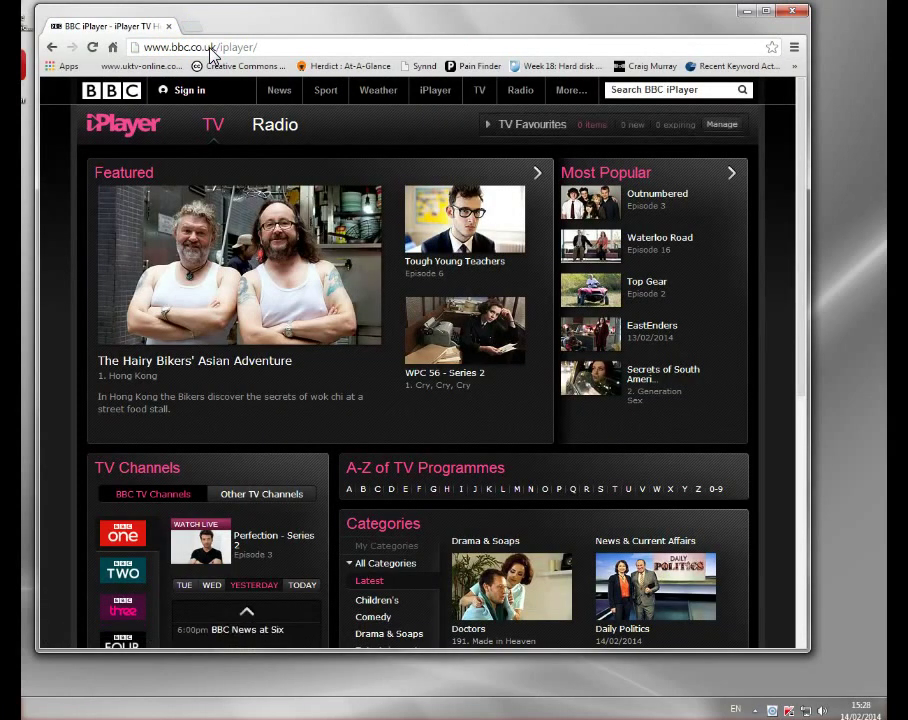
pyautogui.click(268, 248)
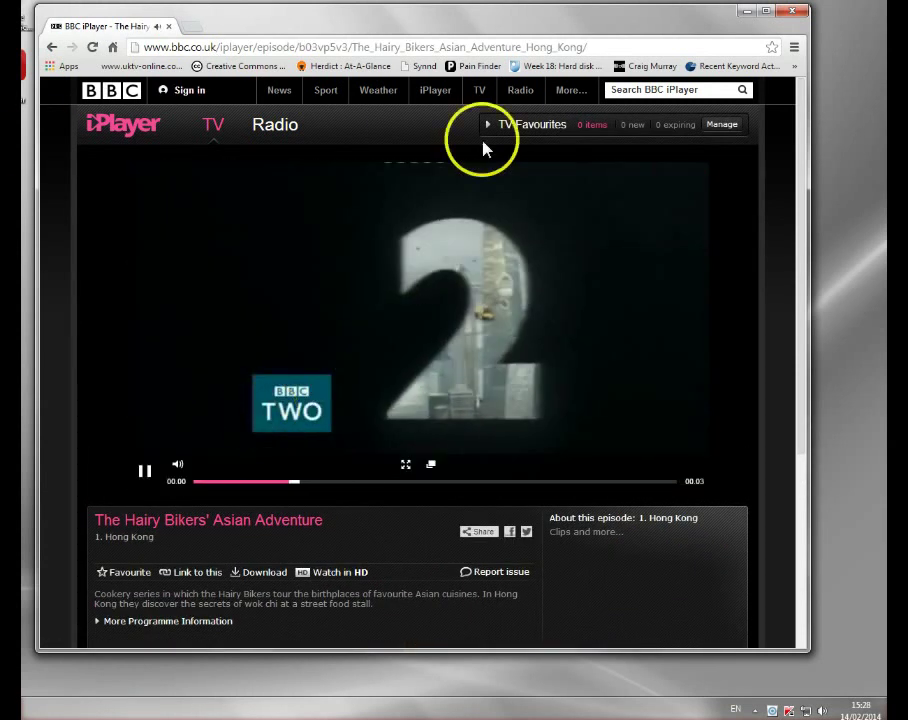
# - Start the Hairy Bikers episode playing and pause it at 00:06
pyautogui.click(485, 390)
pyautogui.click(144, 487)
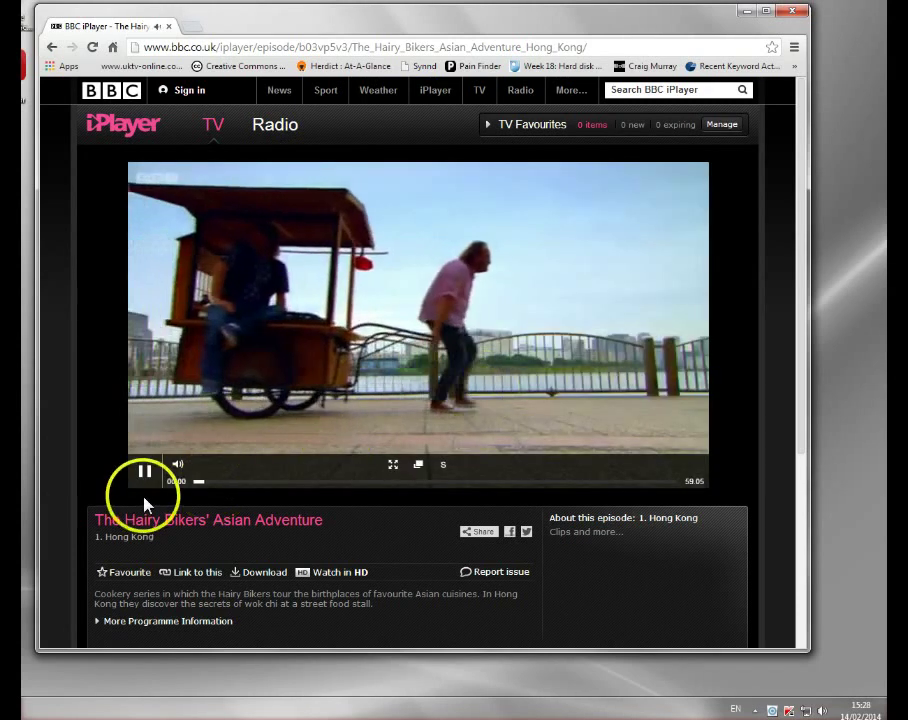
pyautogui.click(147, 478)
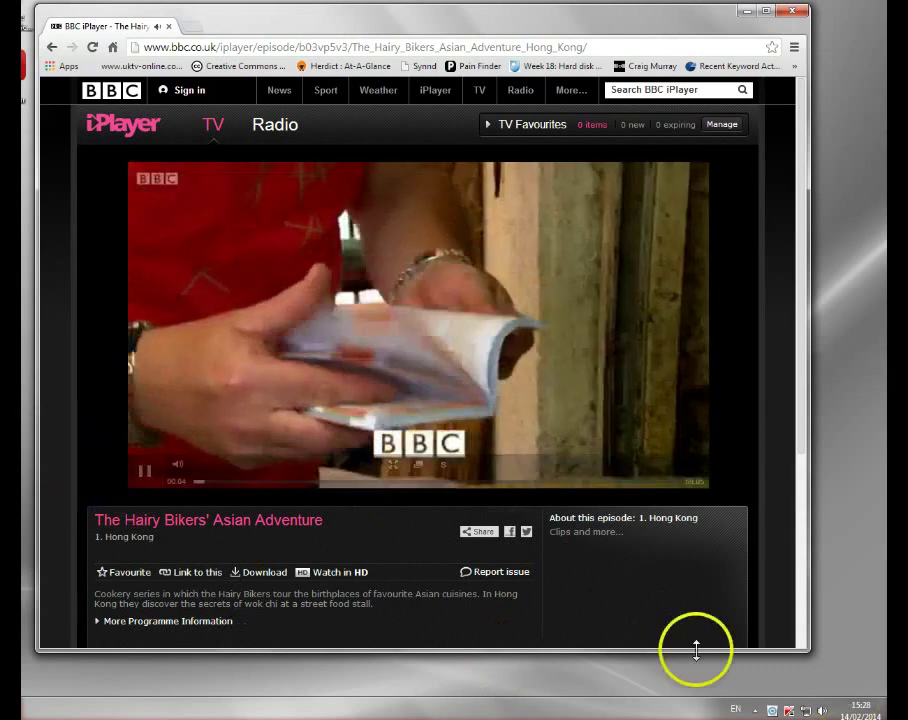
pyautogui.click(143, 472)
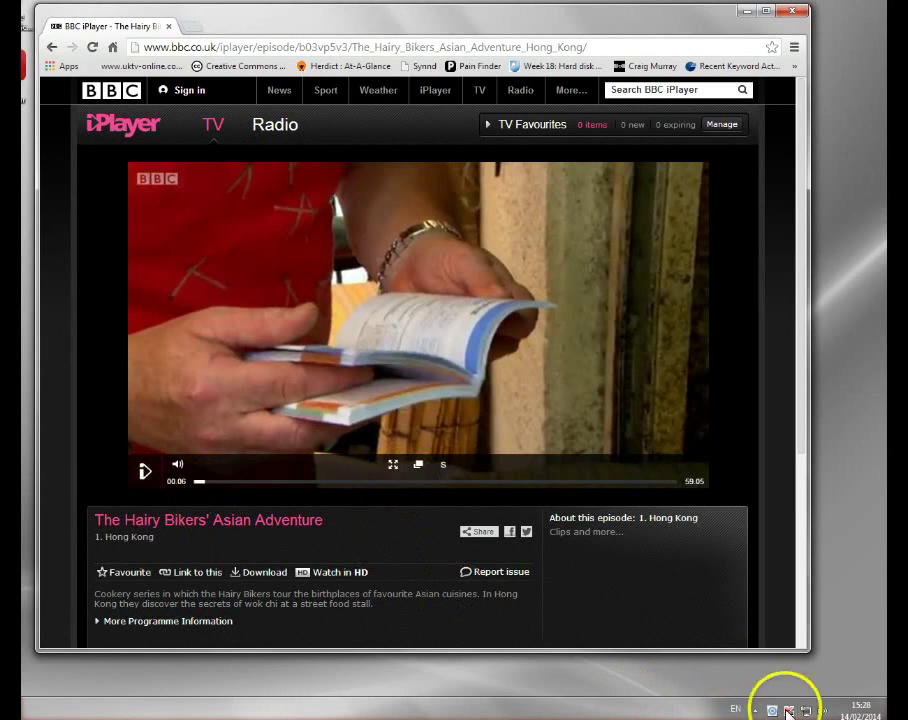
# - Check the tray to confirm Identity Cloaker reports Connected
pyautogui.click(755, 711)
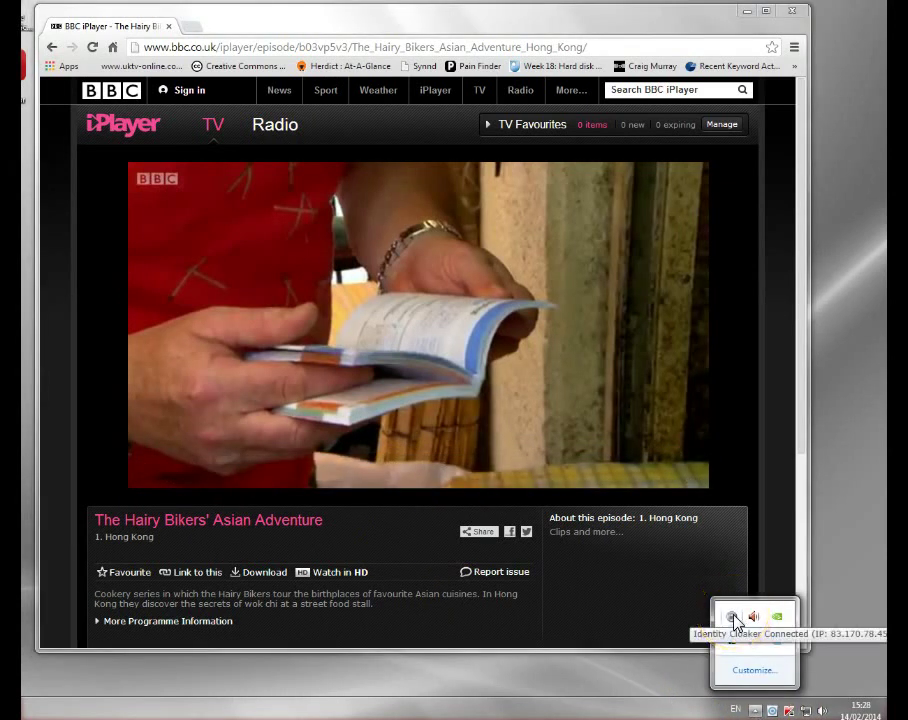
pyautogui.click(636, 600)
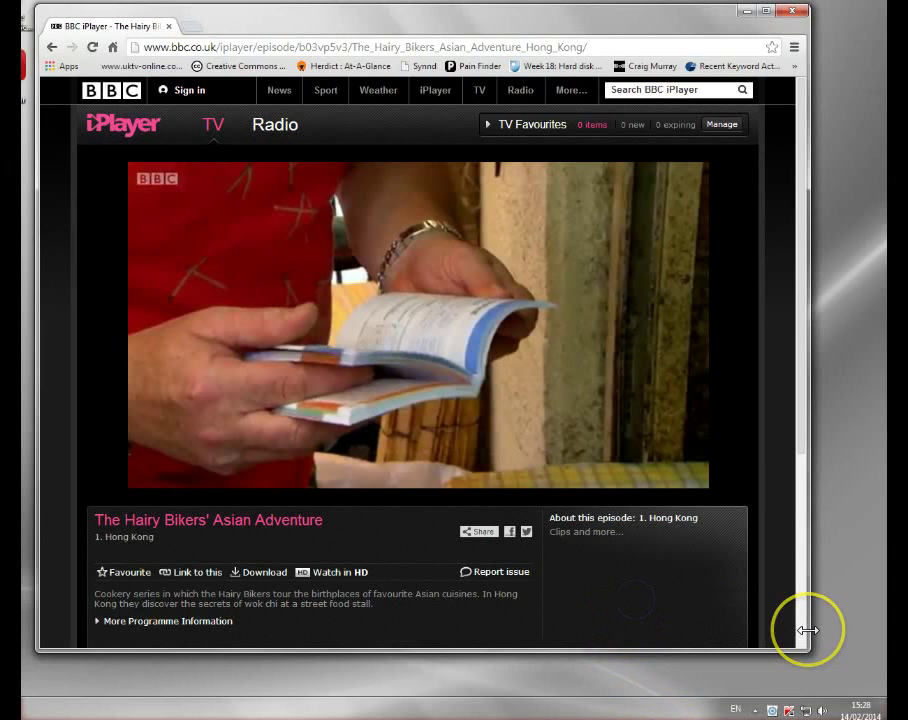
pyautogui.click(180, 27)
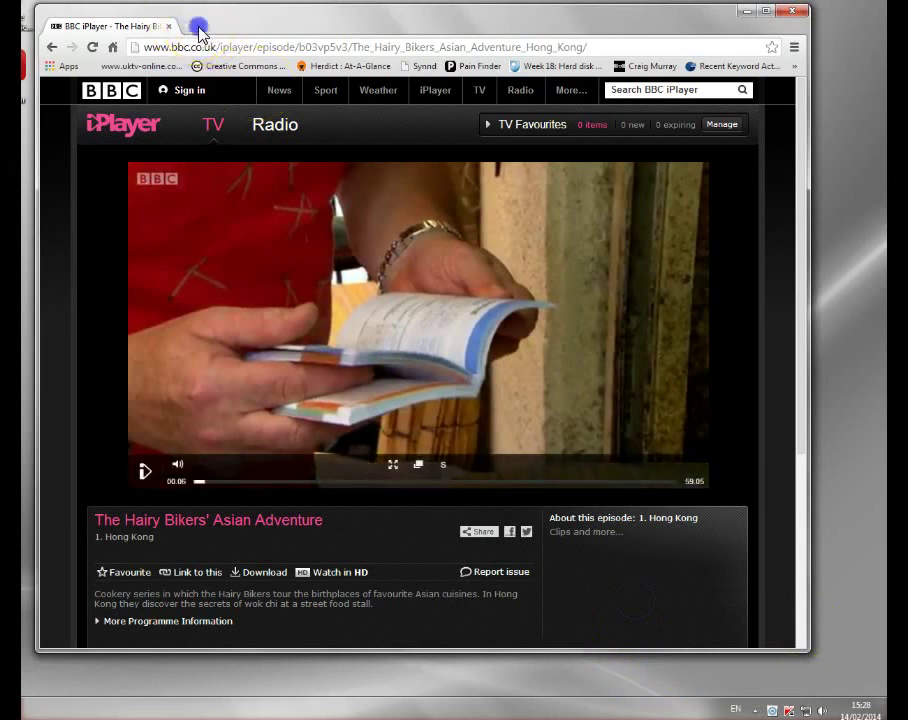
# - In a new tab, load ITV Player via 'itv' and request playback of Benidorm Series 6 Episode 7
pyautogui.click(199, 27)
pyautogui.write('itv.com/itvplayer/')
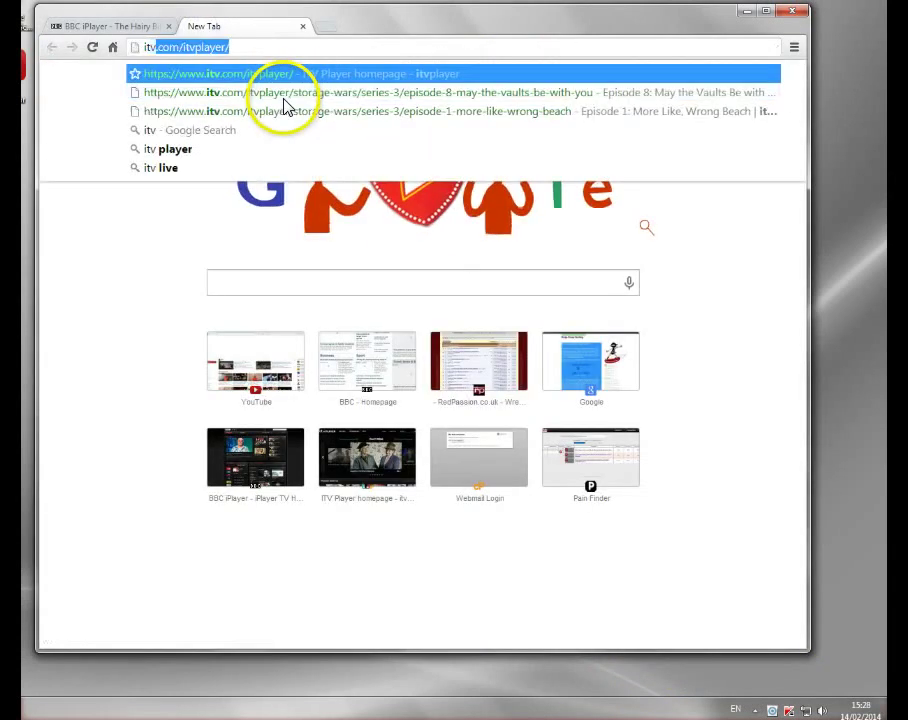
pyautogui.press('Return')
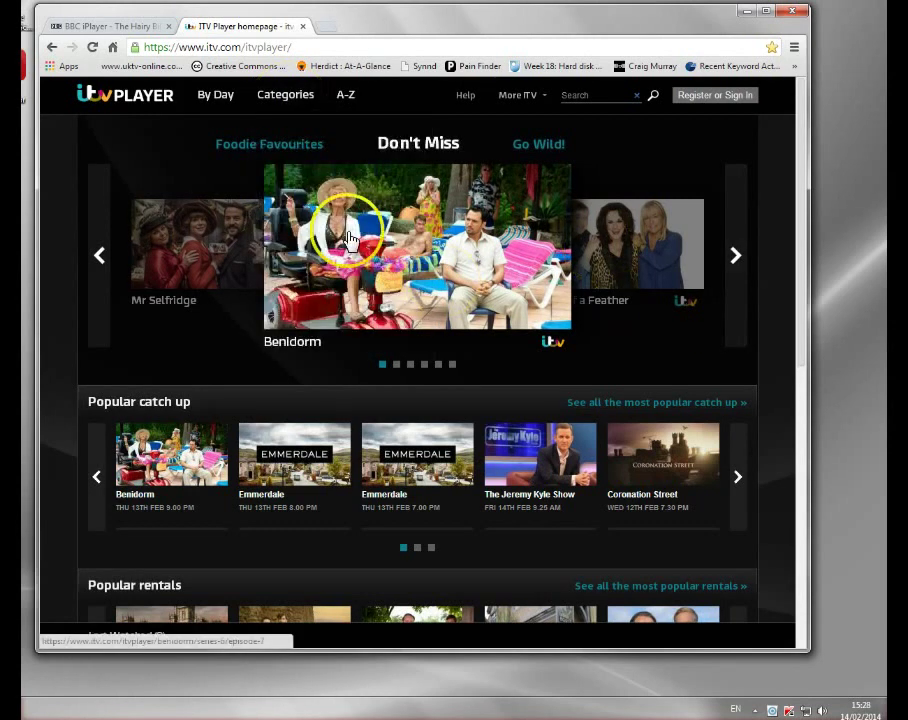
pyautogui.click(438, 255)
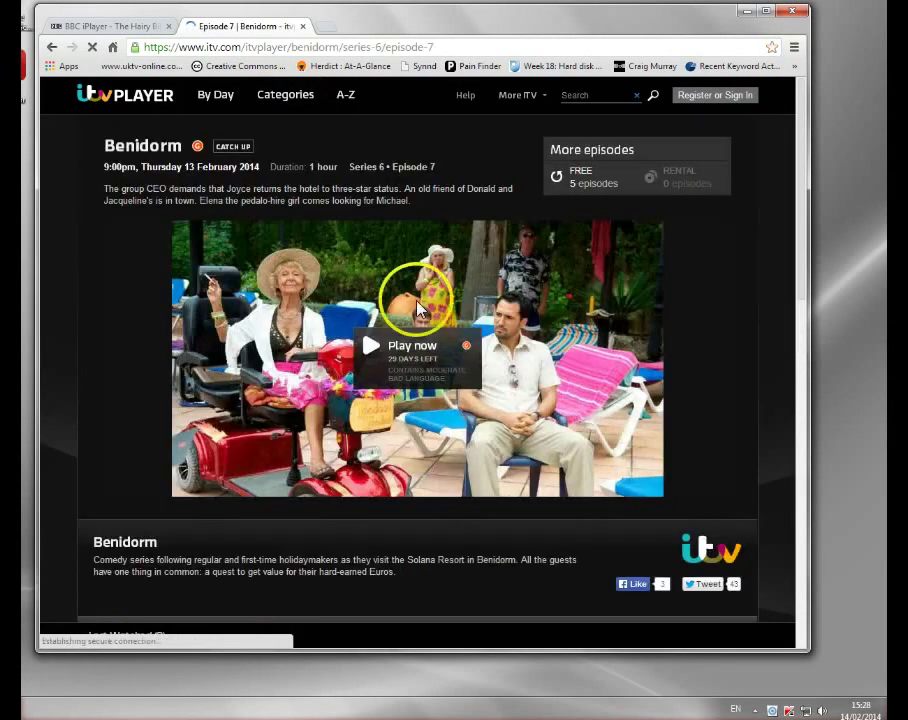
pyautogui.click(380, 347)
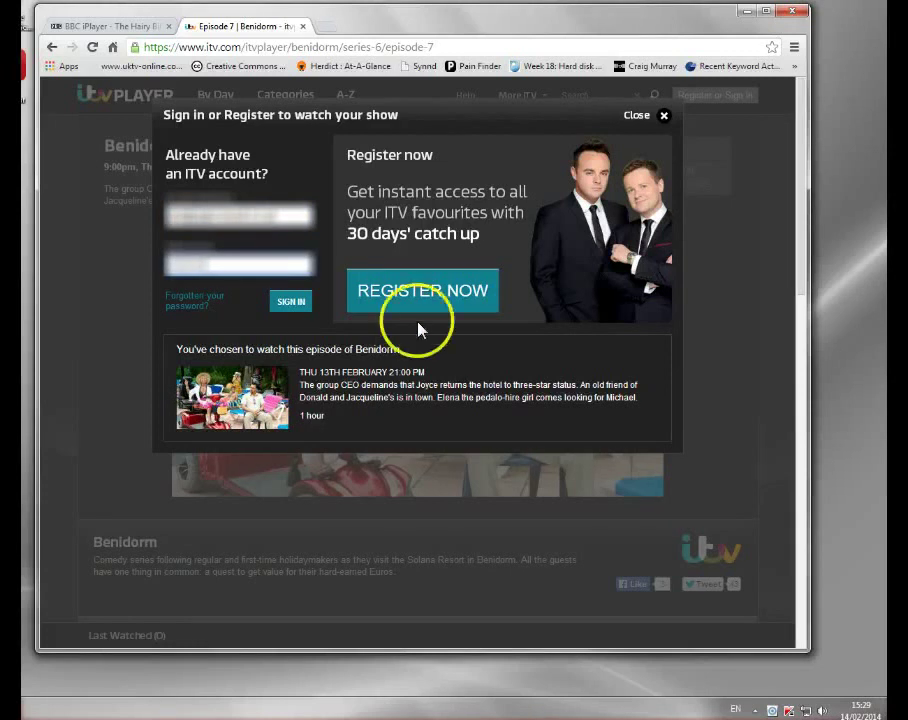
# - Sign in to the ITV account and start Benidorm Series 6 Episode 7 playing
pyautogui.click(300, 304)
pyautogui.click(402, 382)
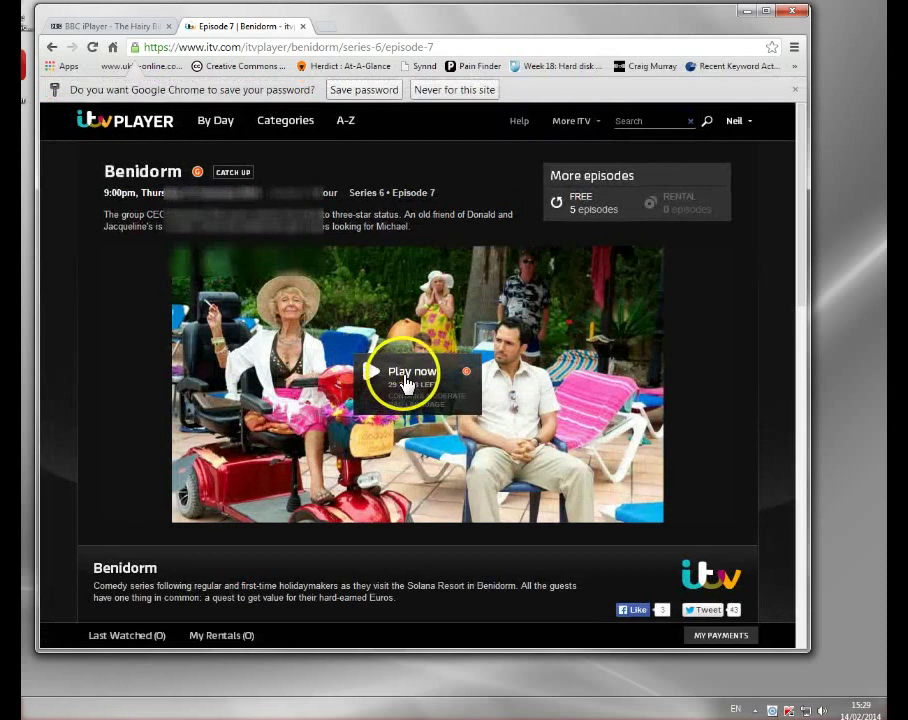